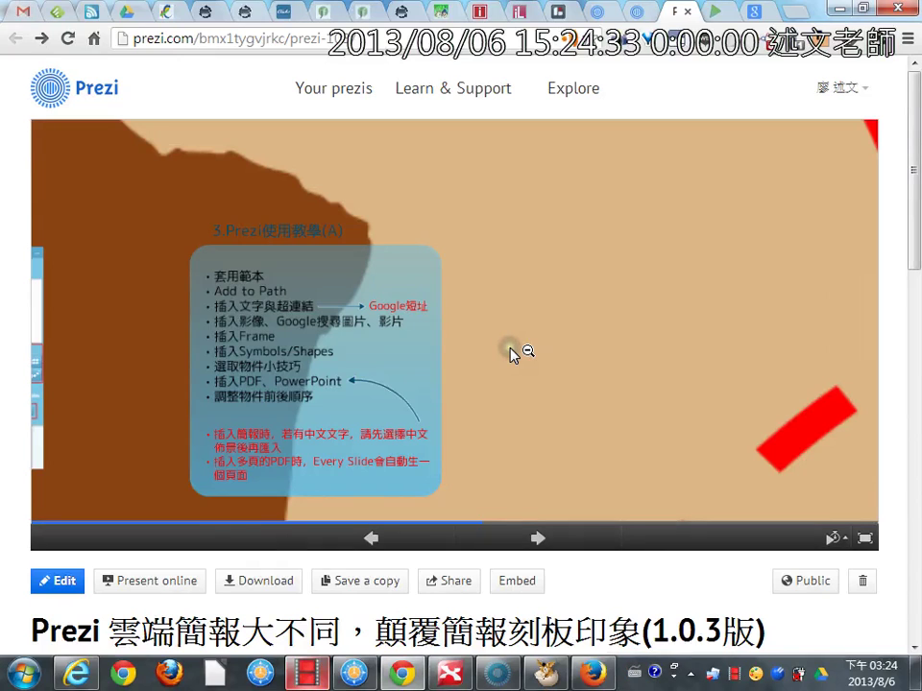
Step: Present the tutorial slide full screen and mark the PDF、PowerPoint and Symbols/Shapes items in red
{"action": "left_click", "coordinate": [864, 538]}
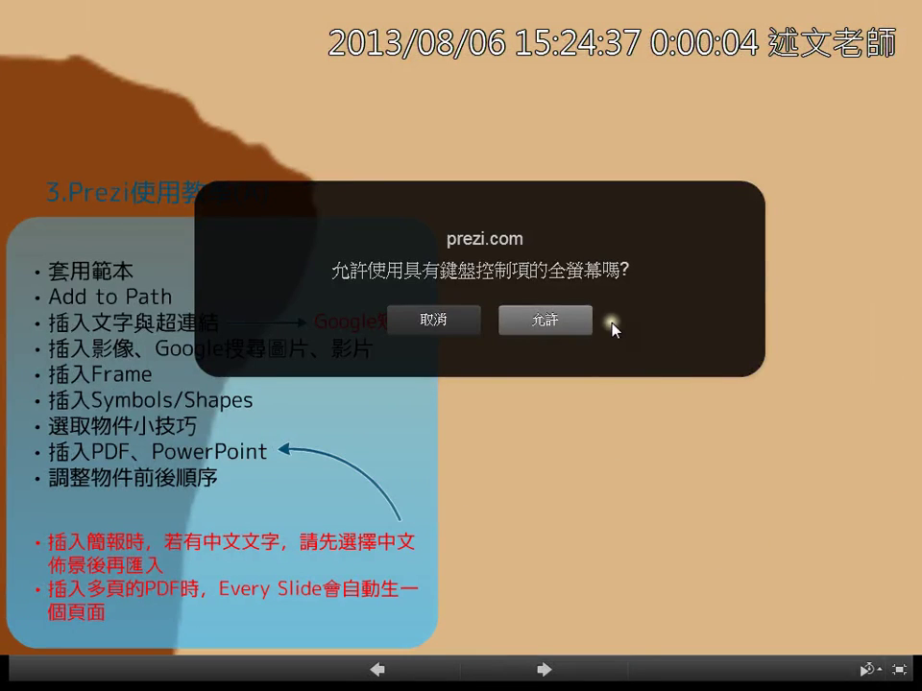
{"action": "left_click", "coordinate": [557, 321]}
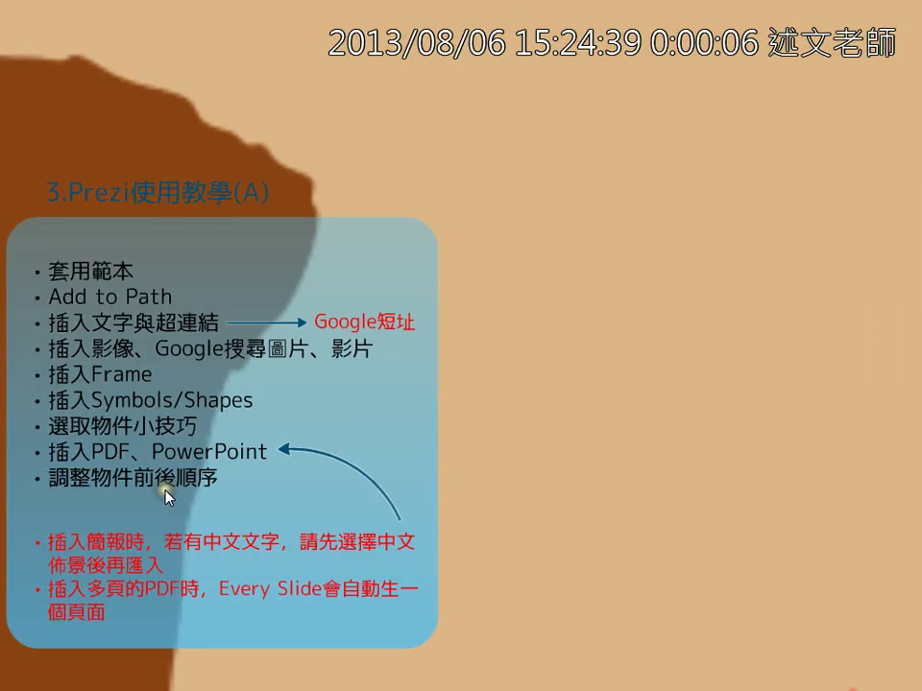
{"action": "left_click_drag", "start_coordinate": [134, 459], "coordinate": [273, 468]}
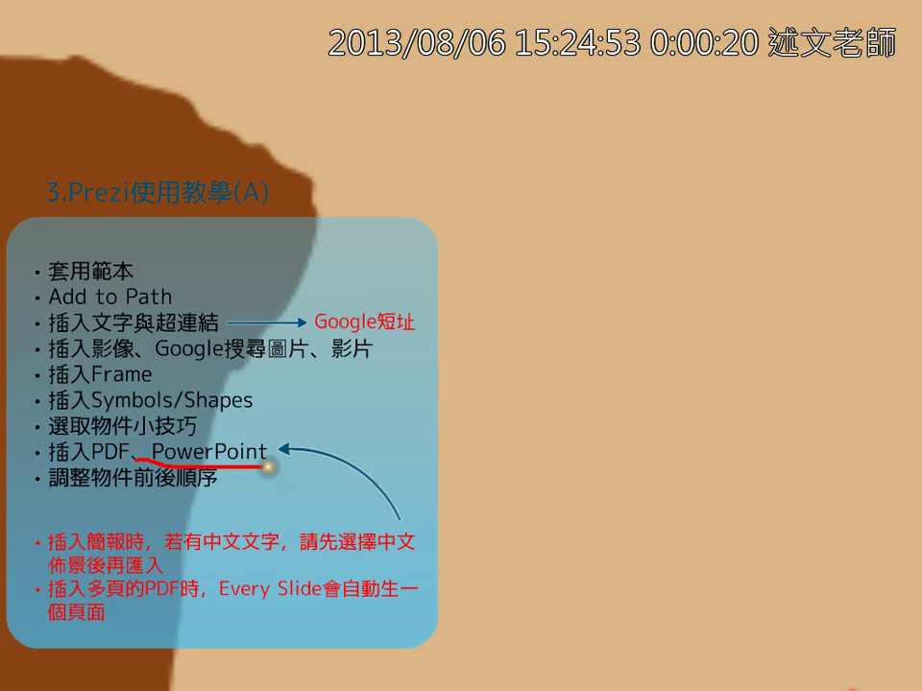
{"action": "left_click_drag", "start_coordinate": [249, 416], "coordinate": [283, 405]}
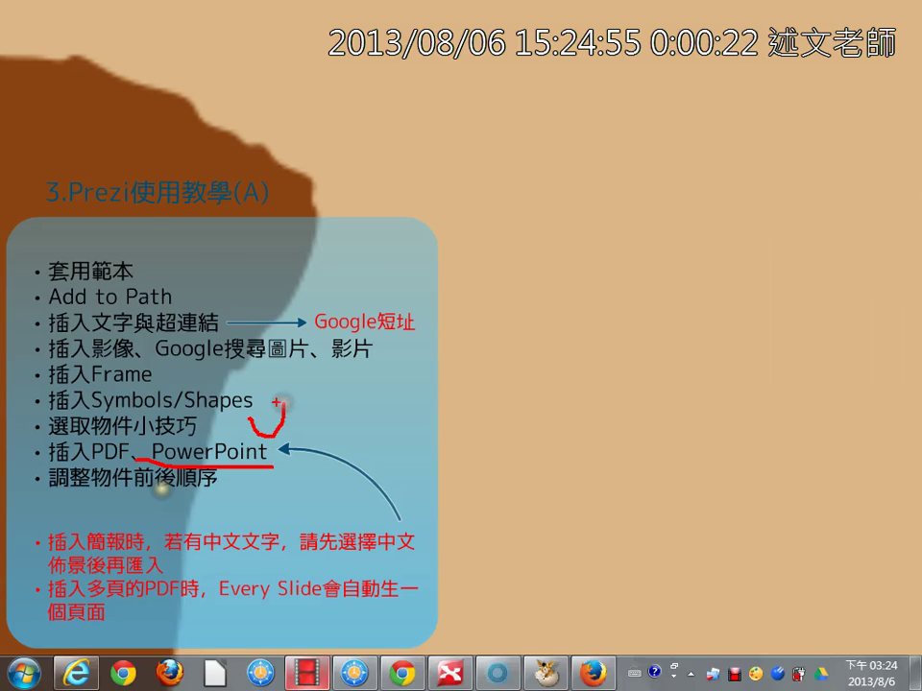
Step: Exit full screen and cycle through the open windows with Alt+Tab
{"action": "key", "text": "Escape"}
{"action": "key", "text": "alt+Tab"}
{"action": "key", "text": "alt+Tab"}
{"action": "key", "text": "alt+Tab"}
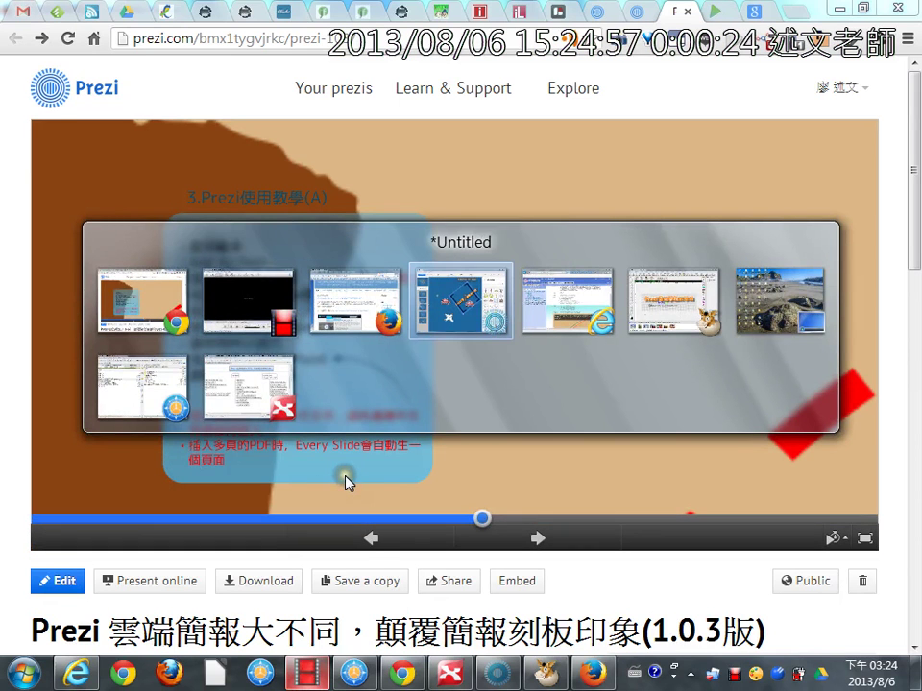
Step: Bring up the PowerPoint-based prezi in Internet Explorer, briefly viewing it full screen
{"action": "key", "text": "alt+Tab"}
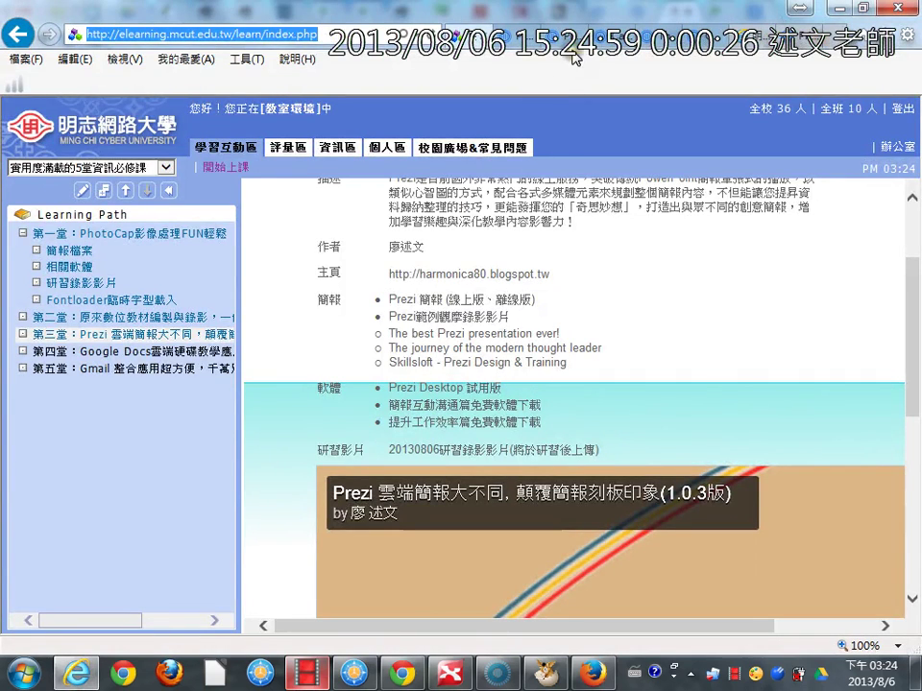
{"action": "key", "text": "alt+Tab"}
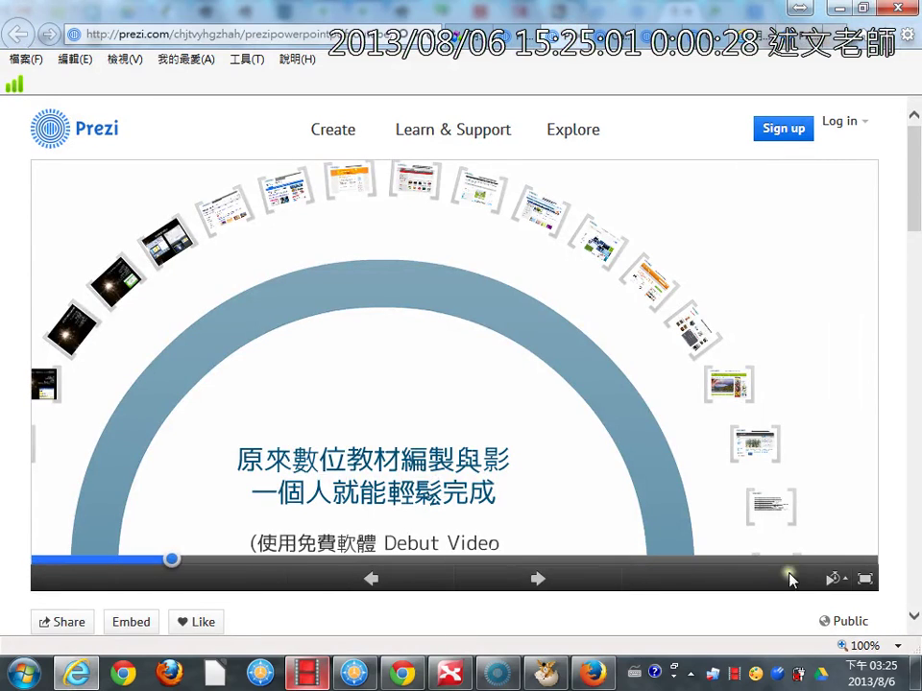
{"action": "left_click", "coordinate": [864, 578]}
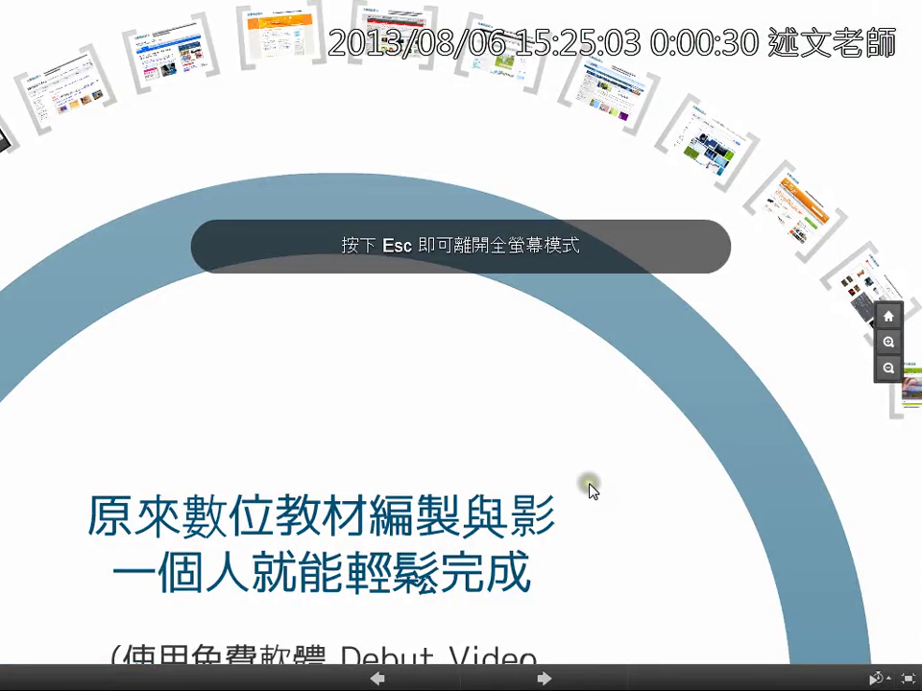
{"action": "key", "text": "Escape"}
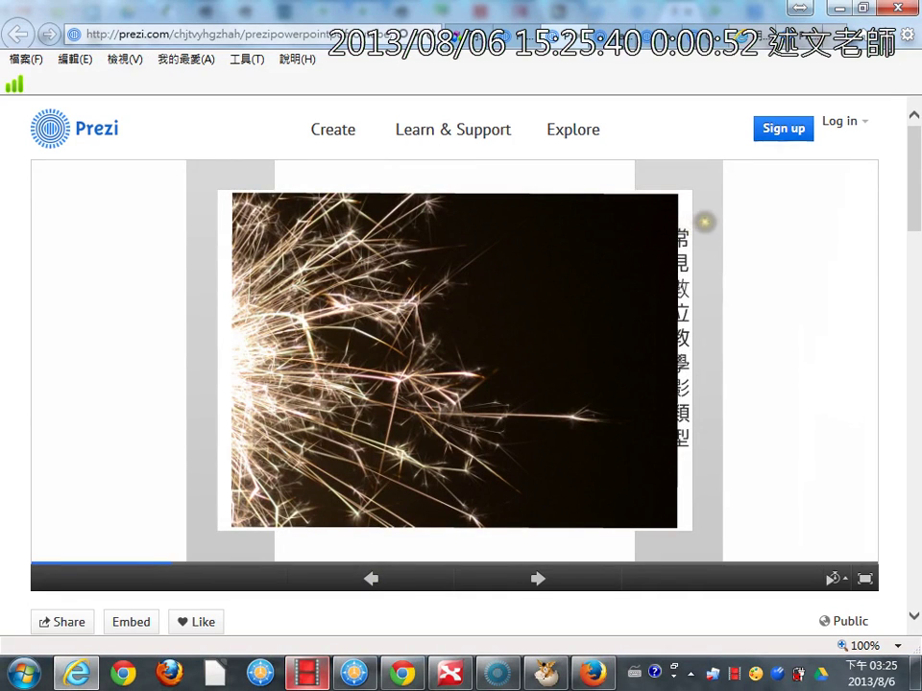
Step: Circle the slide's vertical text in red, then clear the annotations
{"action": "mouse_move", "coordinate": [705, 222]}
{"action": "left_mouse_down"}
{"action": "mouse_move", "coordinate": [692, 224]}
{"action": "mouse_move", "coordinate": [739, 238]}
{"action": "left_mouse_up"}
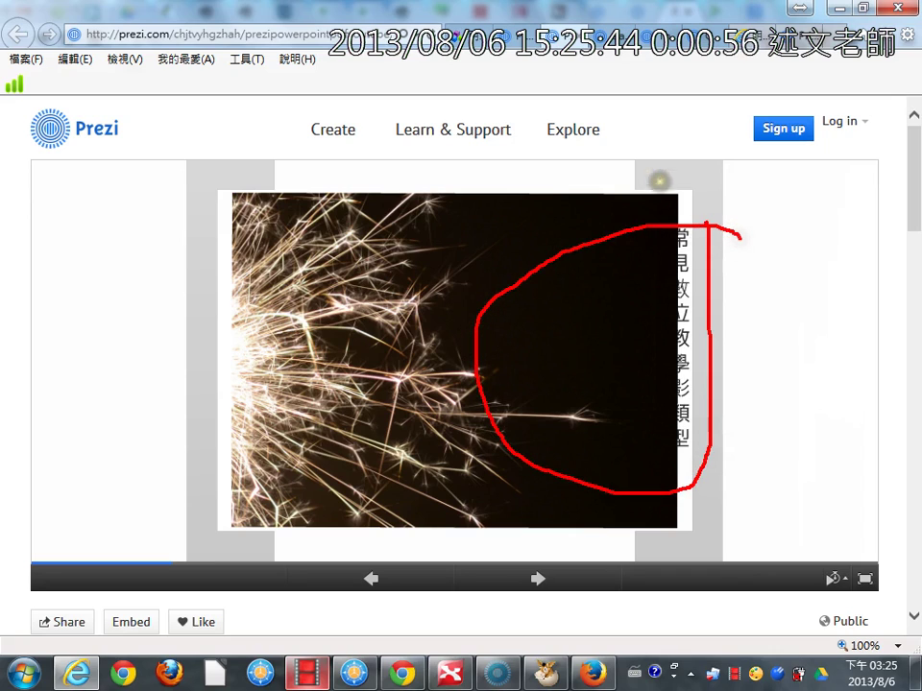
{"action": "left_click_drag", "start_coordinate": [645, 137], "coordinate": [683, 66]}
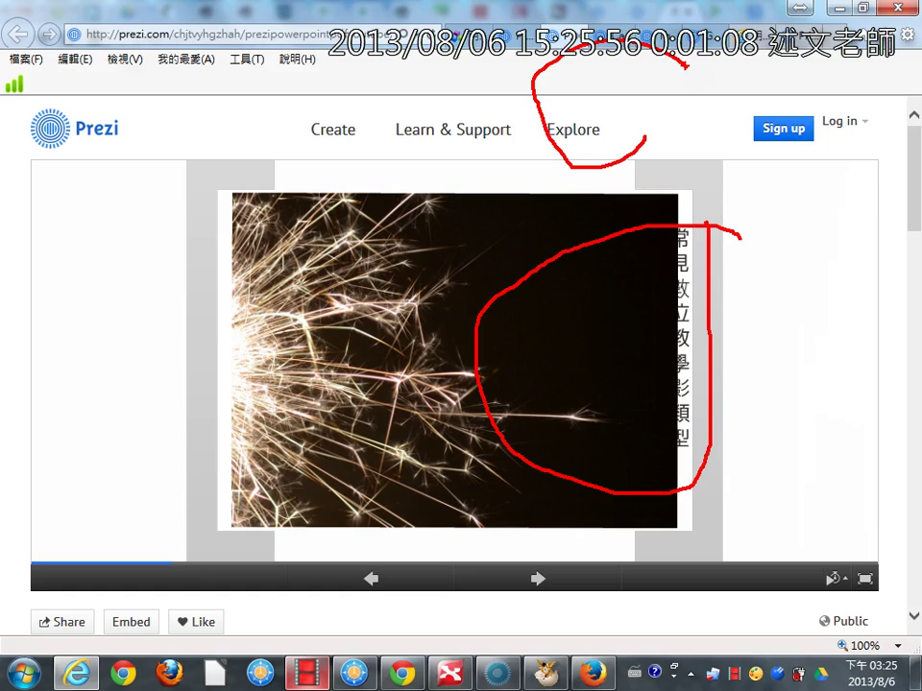
{"action": "key", "text": "Escape"}
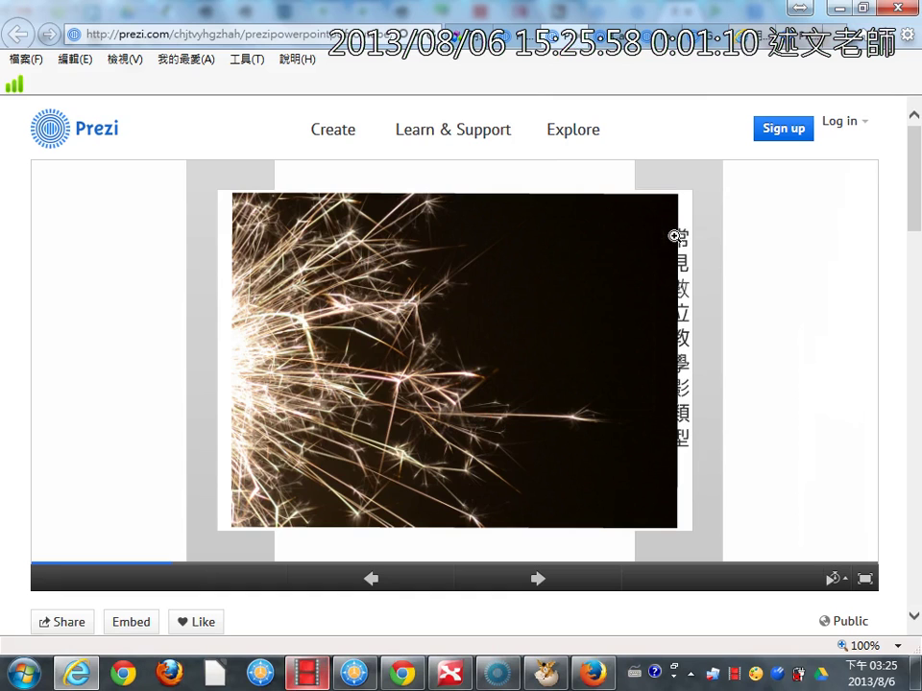
Step: Open Insert > PowerPoint… in Prezi Desktop, cancel the file picker, and return to the browser prezi
{"action": "left_click", "coordinate": [499, 672]}
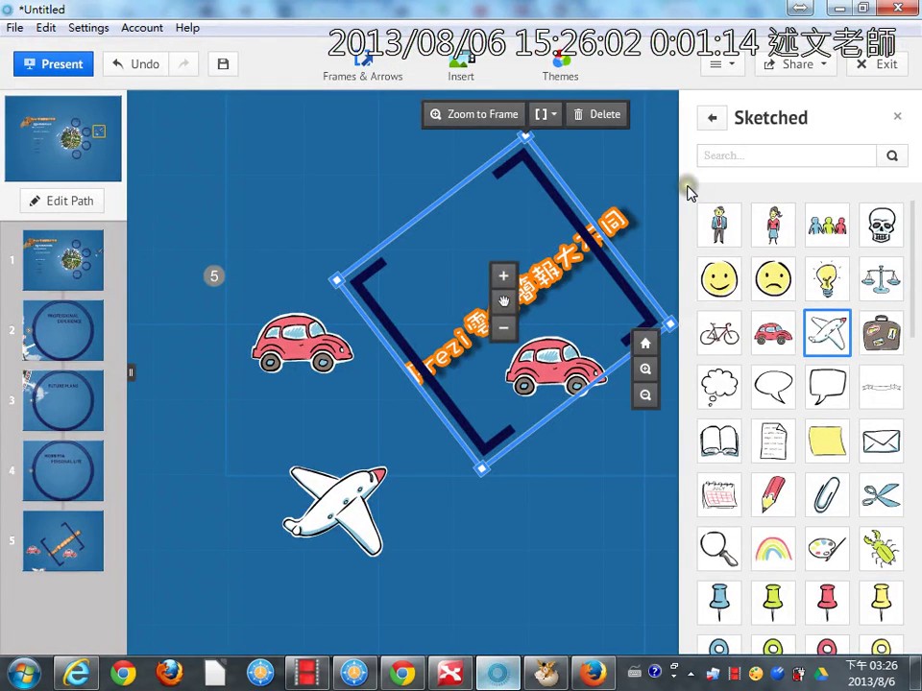
{"action": "left_click", "coordinate": [487, 77]}
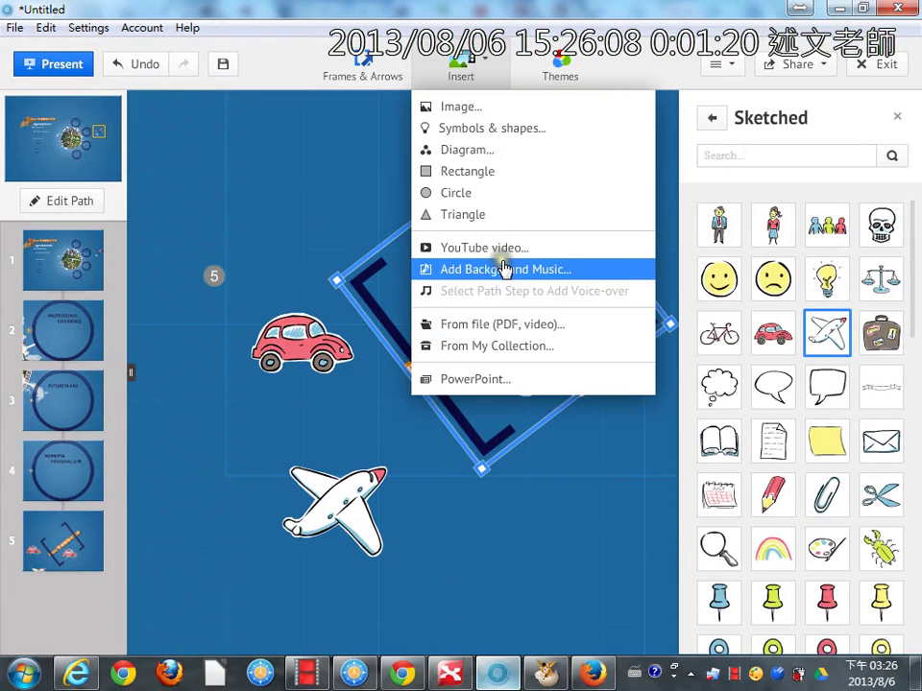
{"action": "left_click", "coordinate": [520, 392]}
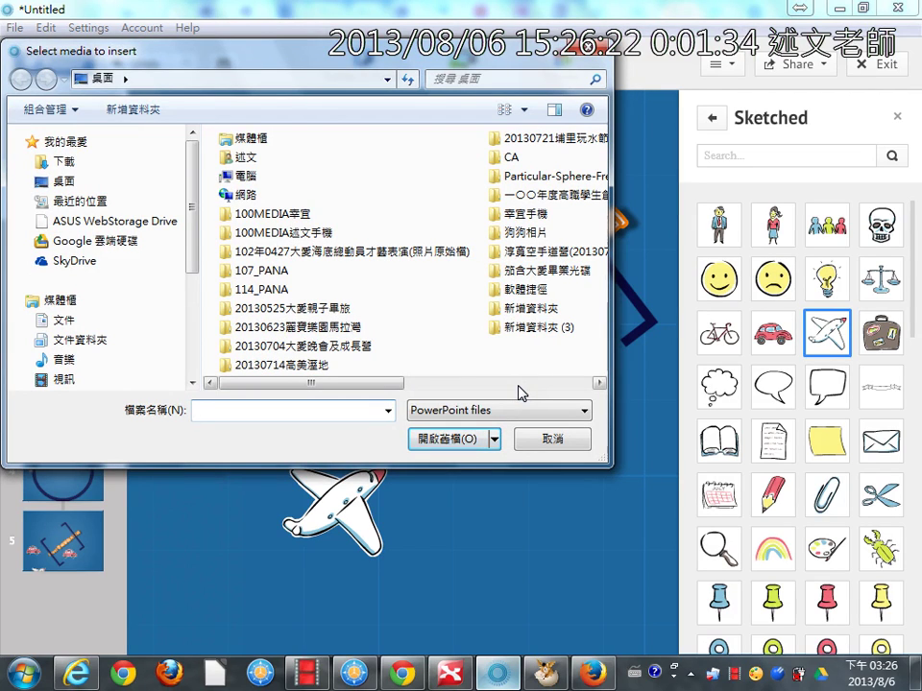
{"action": "left_click", "coordinate": [552, 438]}
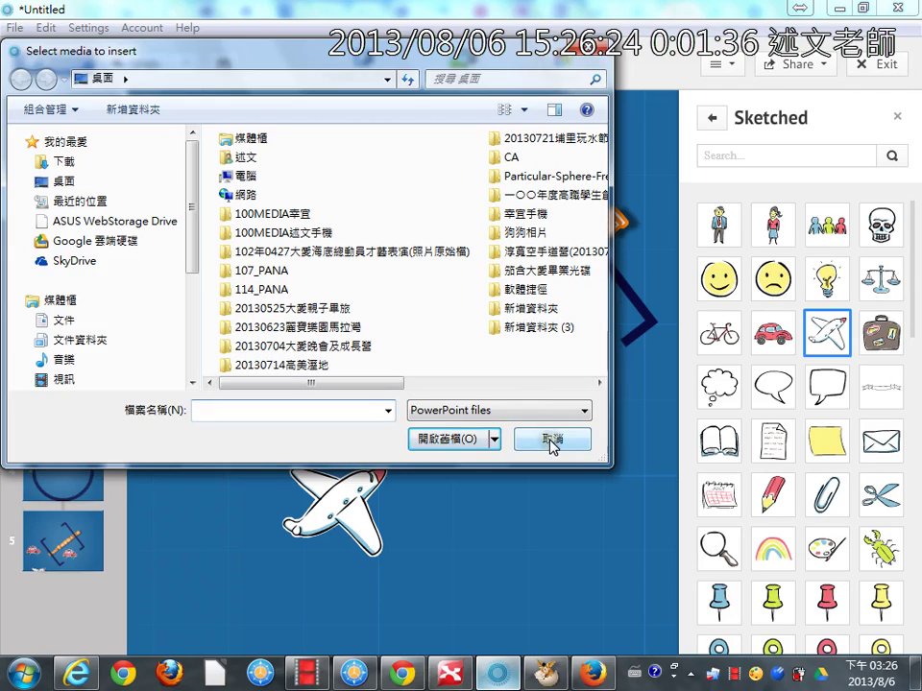
{"action": "key", "text": "alt+Tab"}
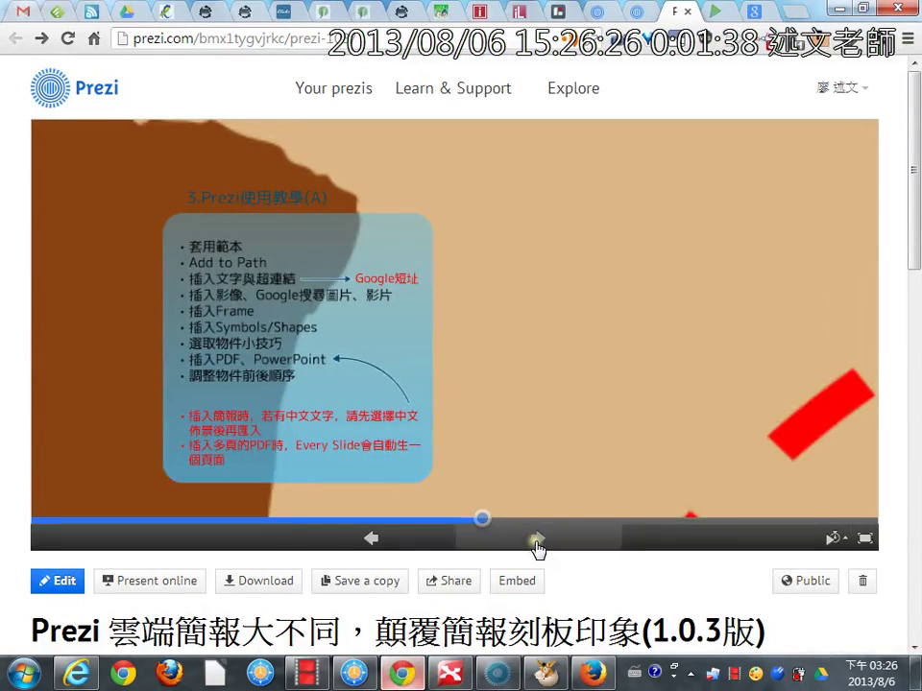
Step: Advance two steps to the PowerPoint import slide, view it full screen, then exit full screen
{"action": "left_click", "coordinate": [538, 543]}
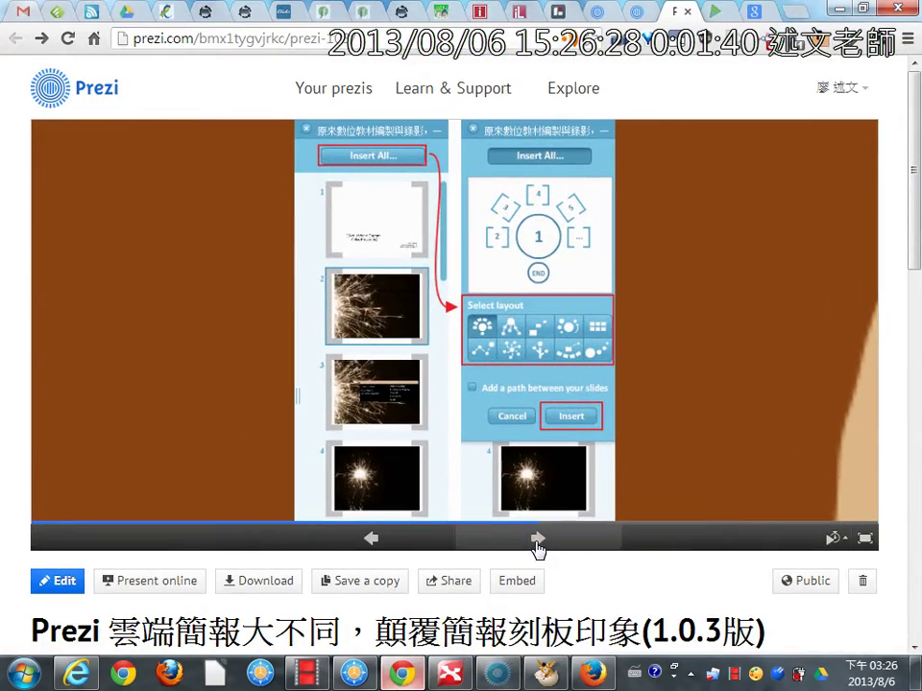
{"action": "left_click", "coordinate": [527, 541]}
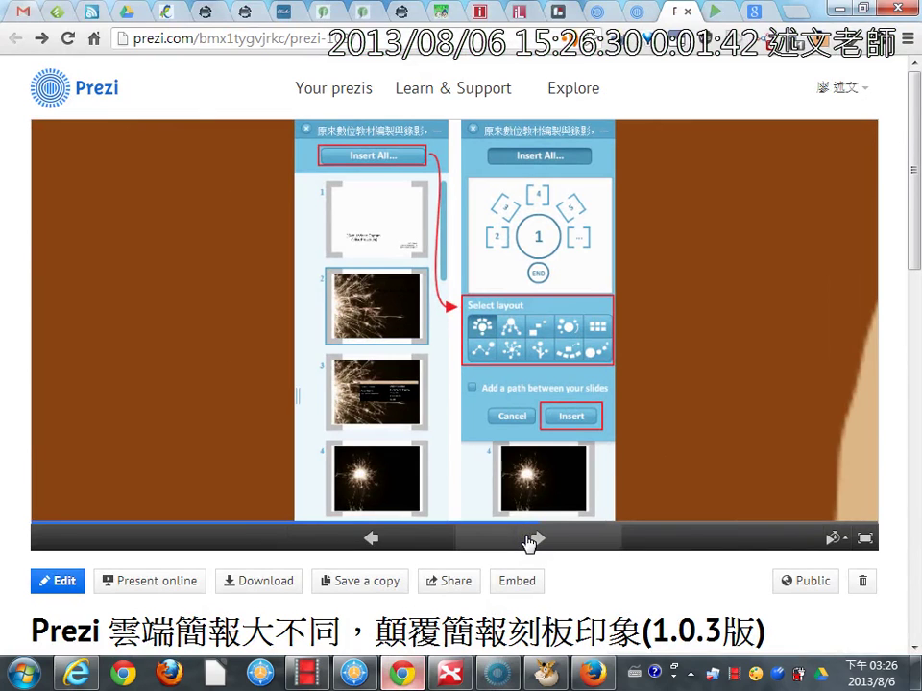
{"action": "left_click", "coordinate": [864, 540]}
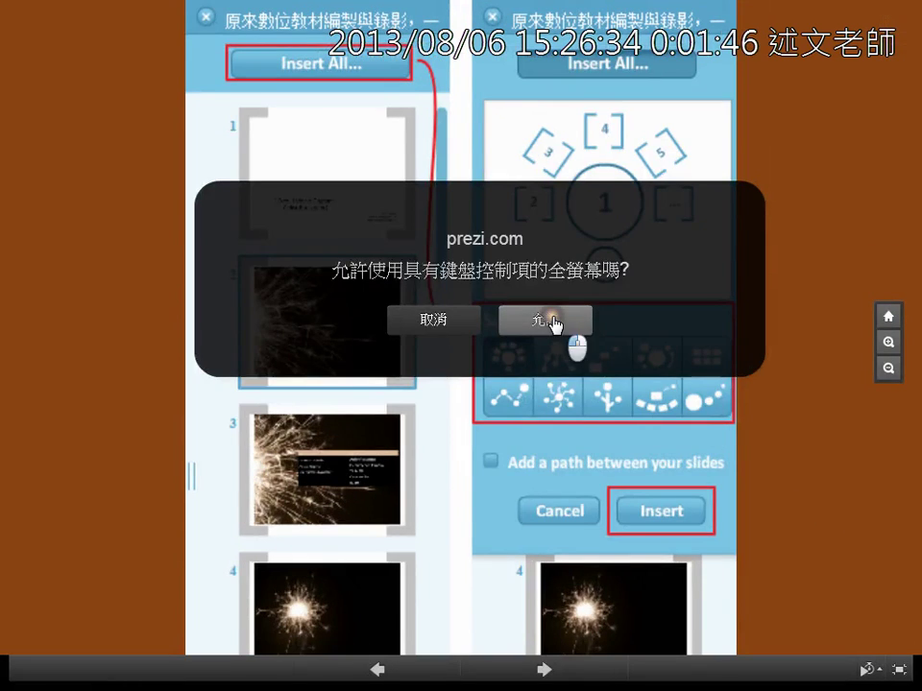
{"action": "left_click", "coordinate": [553, 325]}
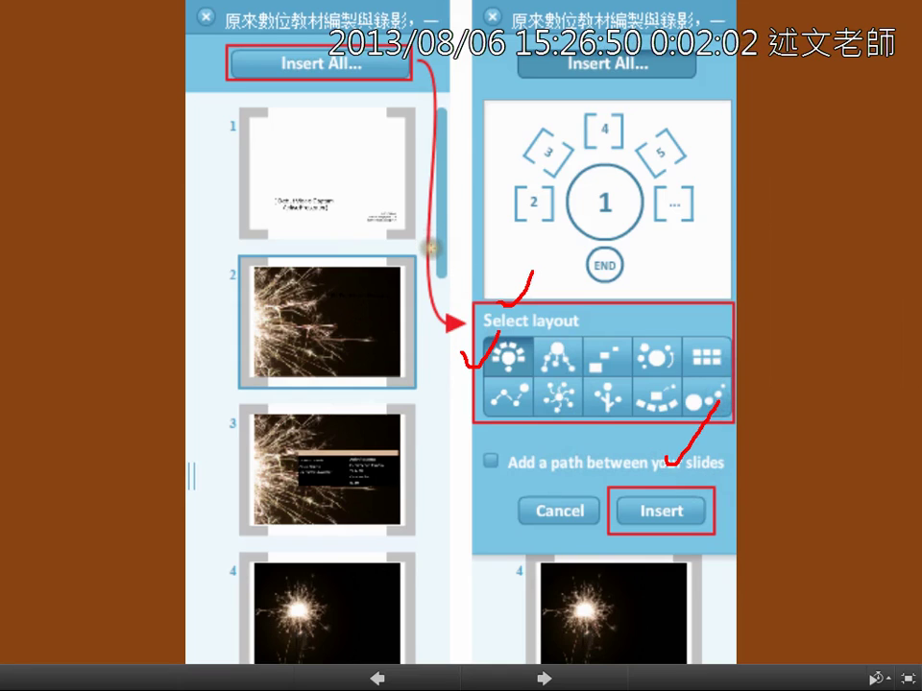
{"action": "key", "text": "Escape"}
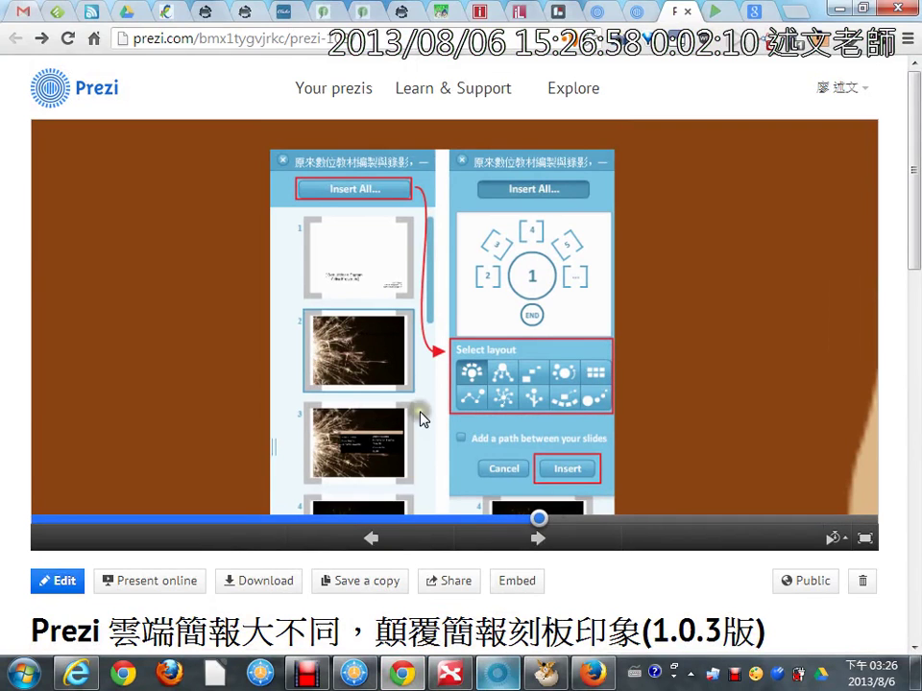
{"action": "key", "text": "alt+Tab"}
{"action": "key", "text": "Tab"}
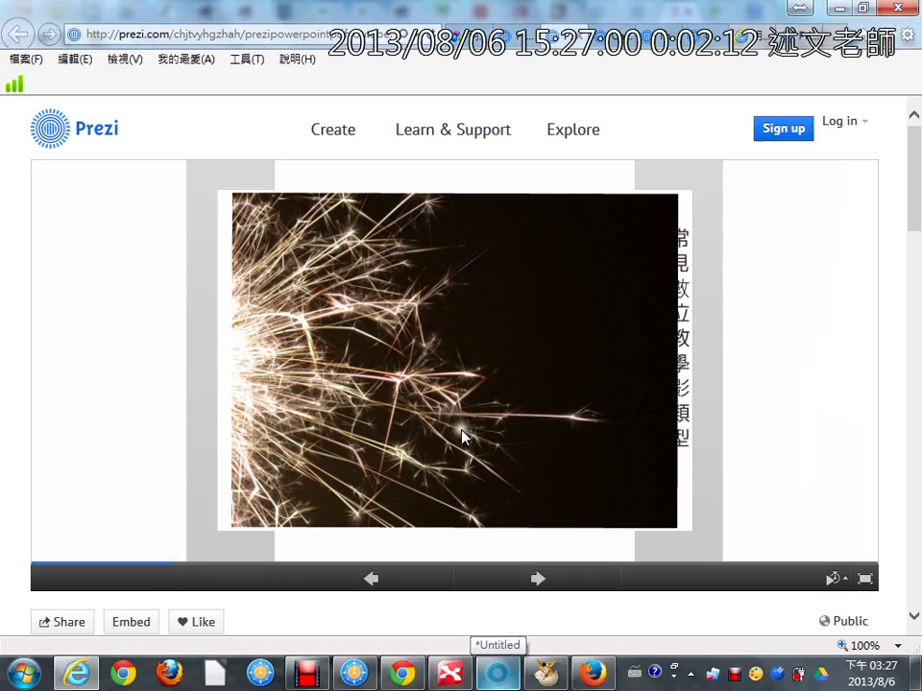
{"action": "scroll", "coordinate": [538, 434], "scroll_direction": "down", "scroll_amount": 2}
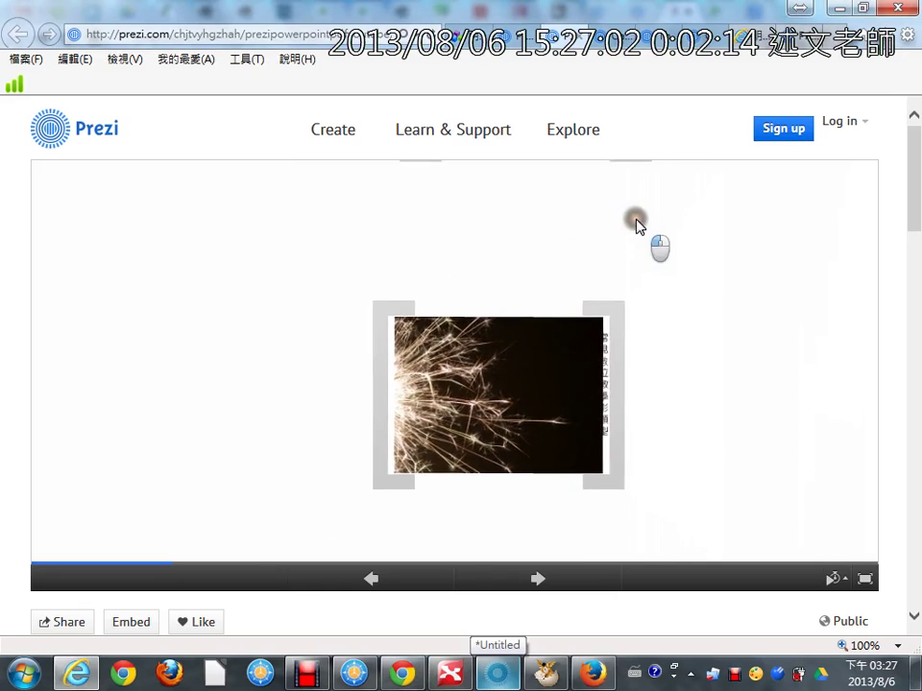
{"action": "left_click_drag", "start_coordinate": [637, 220], "coordinate": [475, 413]}
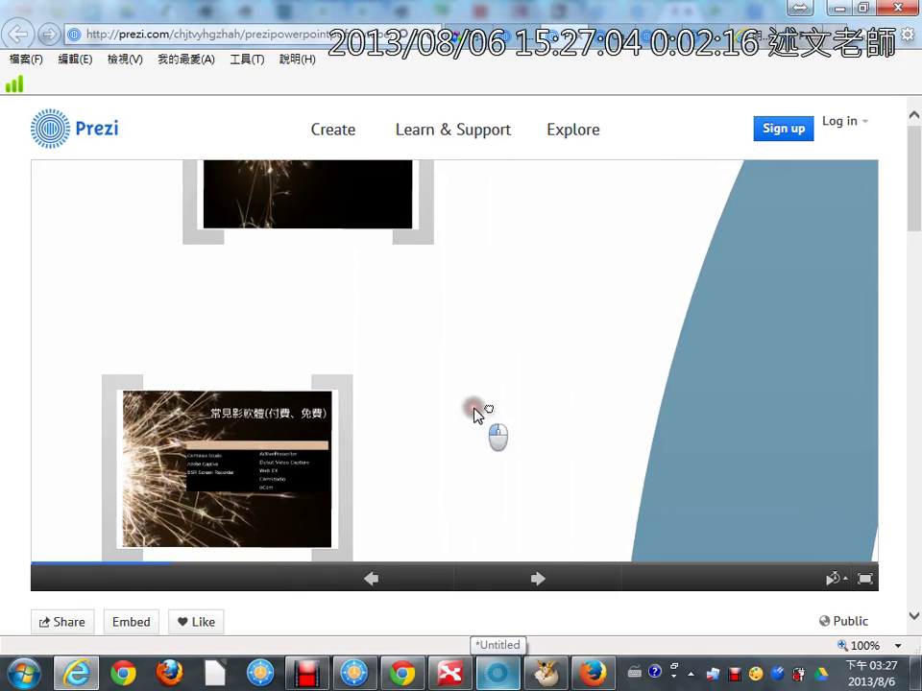
{"action": "left_click_drag", "start_coordinate": [475, 413], "coordinate": [690, 333]}
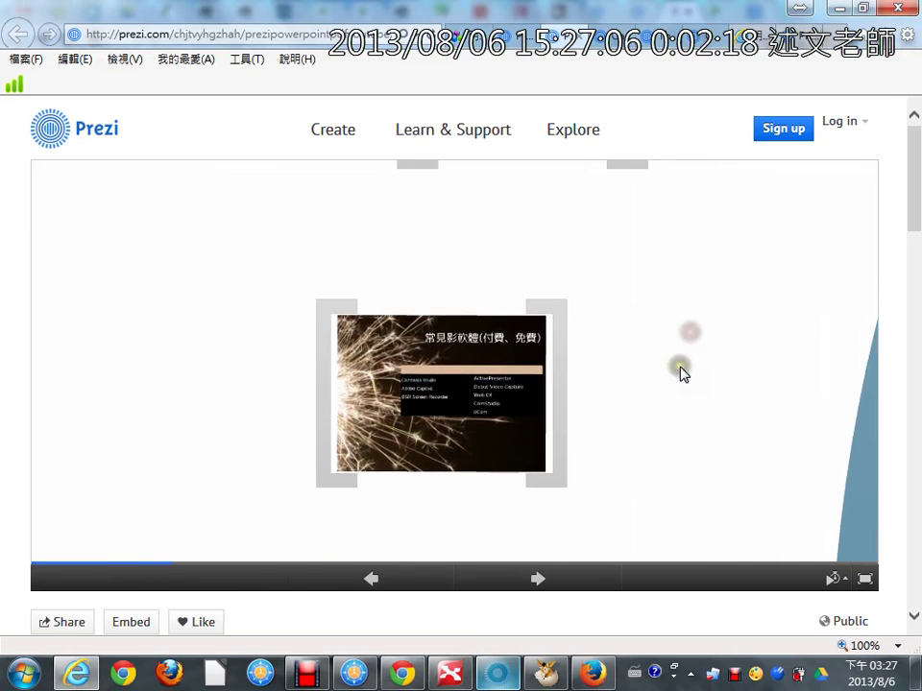
{"action": "left_click", "coordinate": [380, 581]}
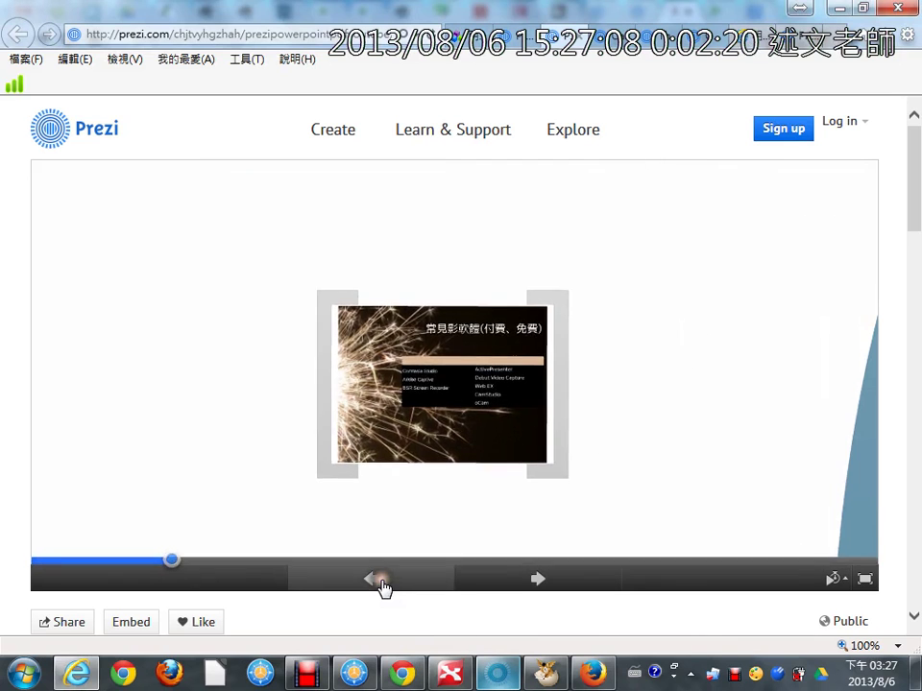
{"action": "left_click_drag", "start_coordinate": [254, 405], "coordinate": [652, 396]}
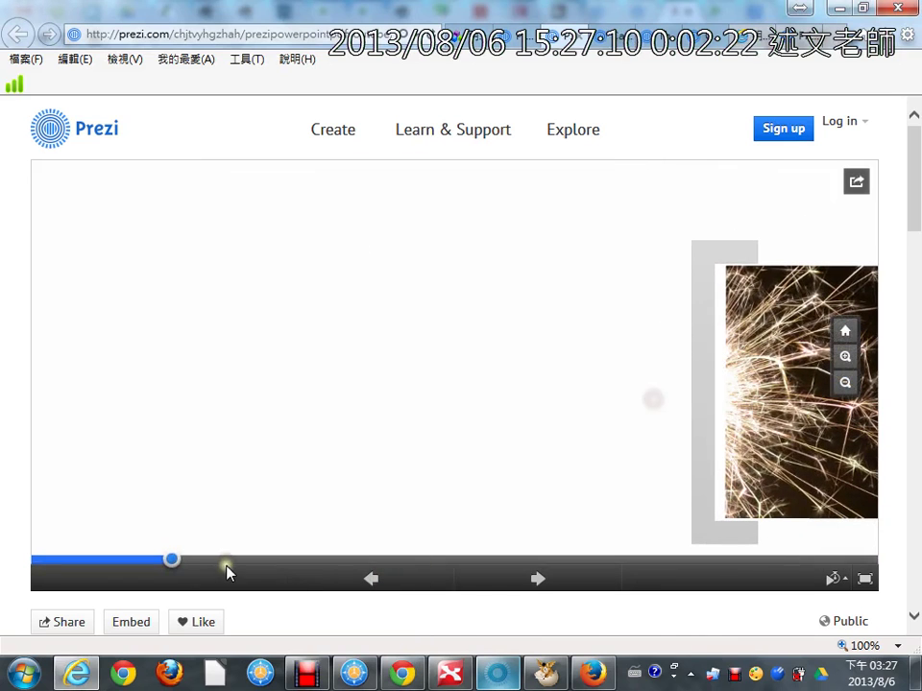
{"action": "mouse_move", "coordinate": [172, 559]}
{"action": "left_mouse_down"}
{"action": "mouse_move", "coordinate": [645, 566]}
{"action": "mouse_move", "coordinate": [69, 564]}
{"action": "left_mouse_up"}
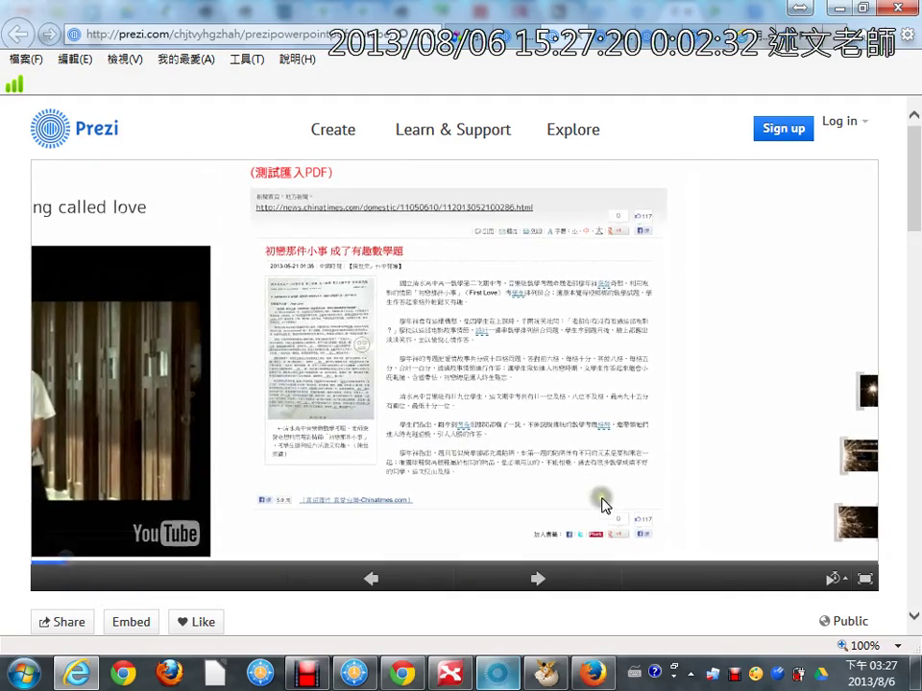
{"action": "left_click", "coordinate": [864, 578]}
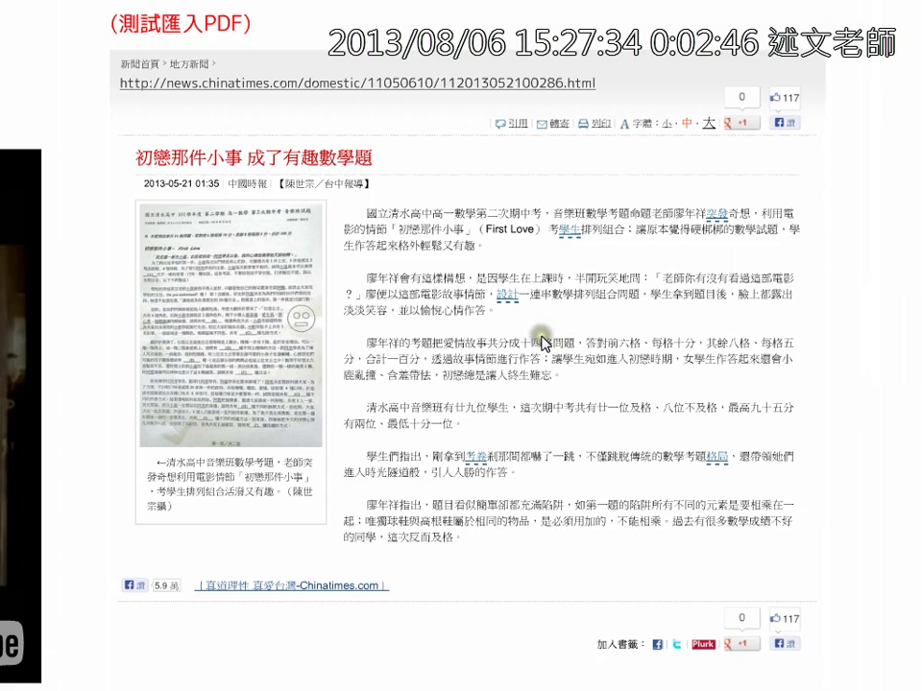
{"action": "key", "text": "alt+Tab"}
{"action": "key", "text": "alt+Tab"}
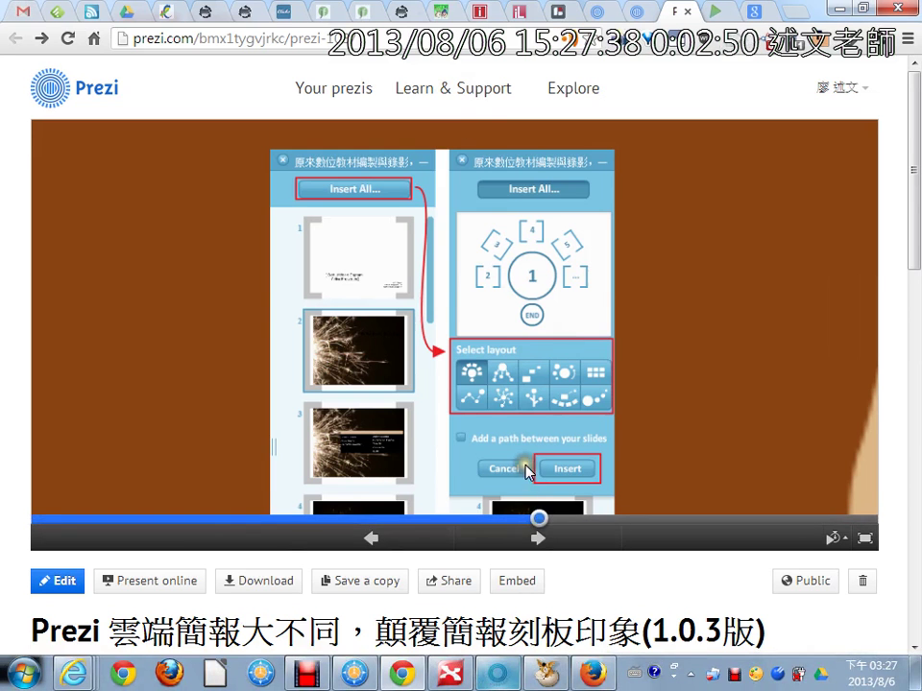
Step: In Prezi Desktop, open Insert > YouTube video… and close the dialog without inserting anything
{"action": "left_click", "coordinate": [503, 683]}
{"action": "left_click", "coordinate": [465, 64]}
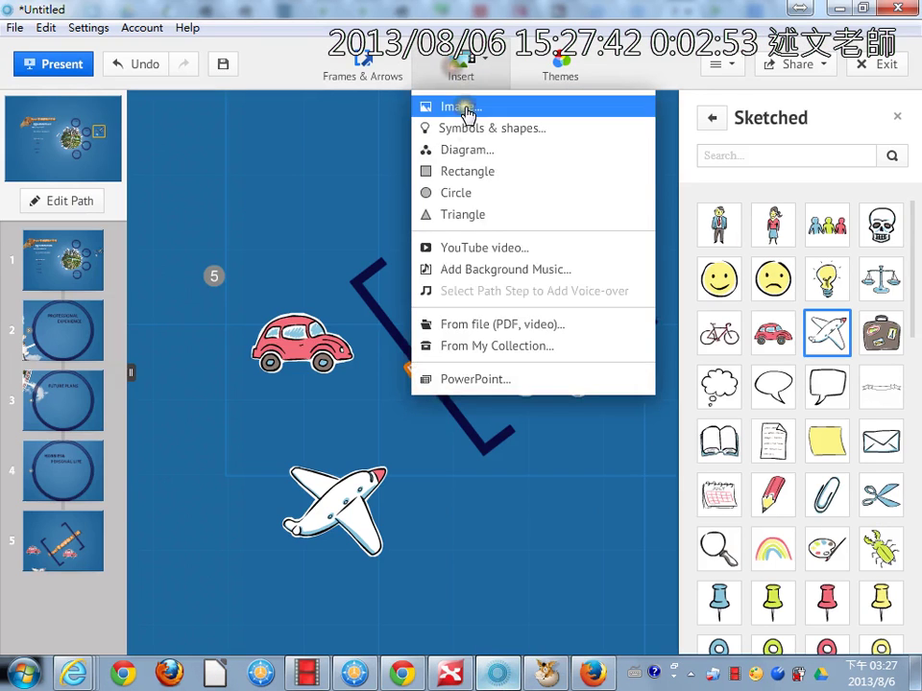
{"action": "left_click", "coordinate": [489, 250]}
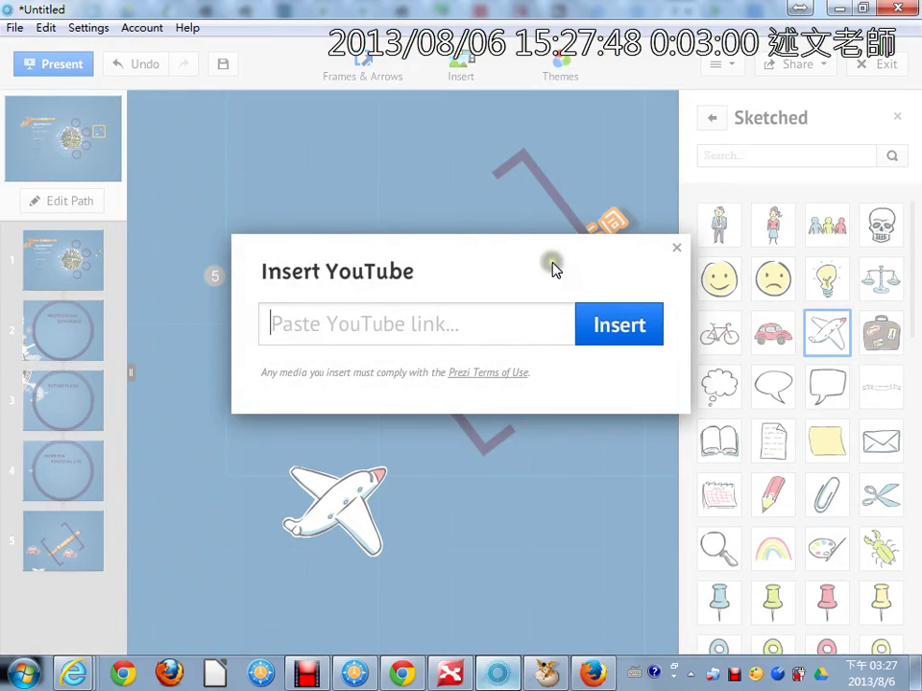
{"action": "left_click", "coordinate": [675, 249]}
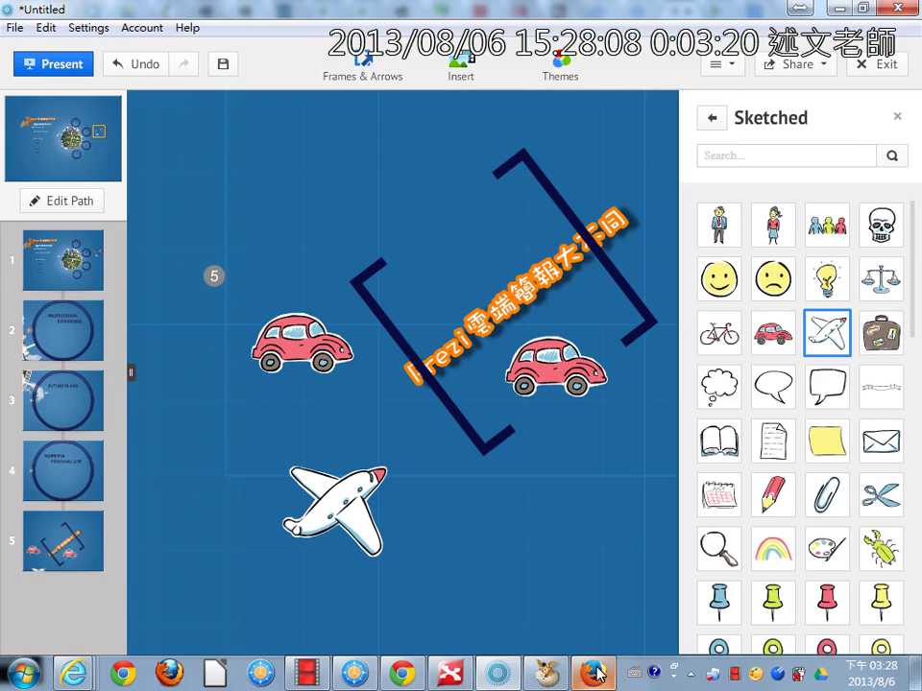
Step: In Chrome, advance the prezi, go full screen, and step past the PowerPoint test link overview
{"action": "left_click", "coordinate": [403, 675]}
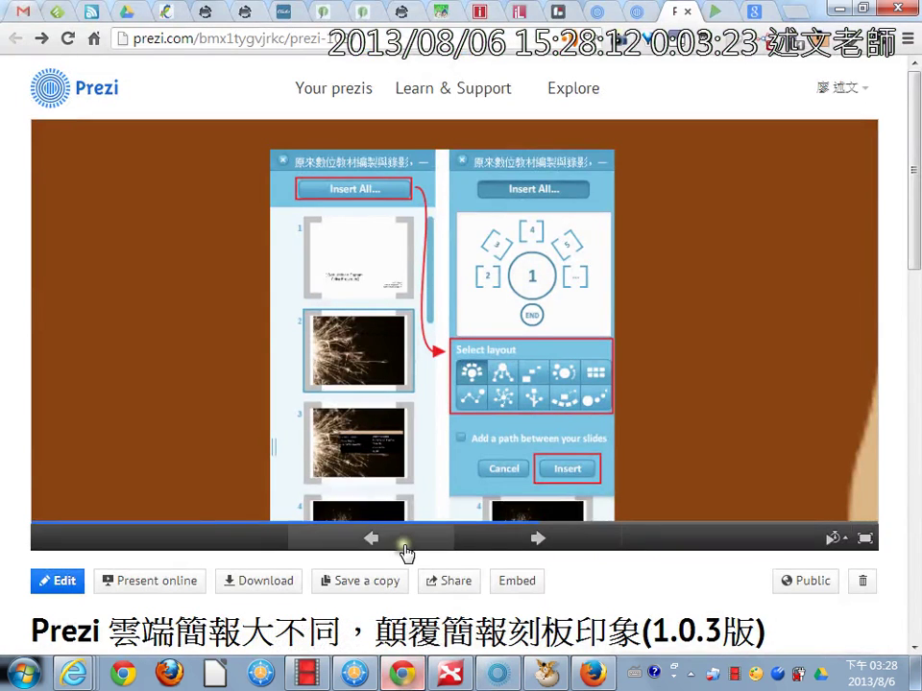
{"action": "left_click", "coordinate": [533, 541]}
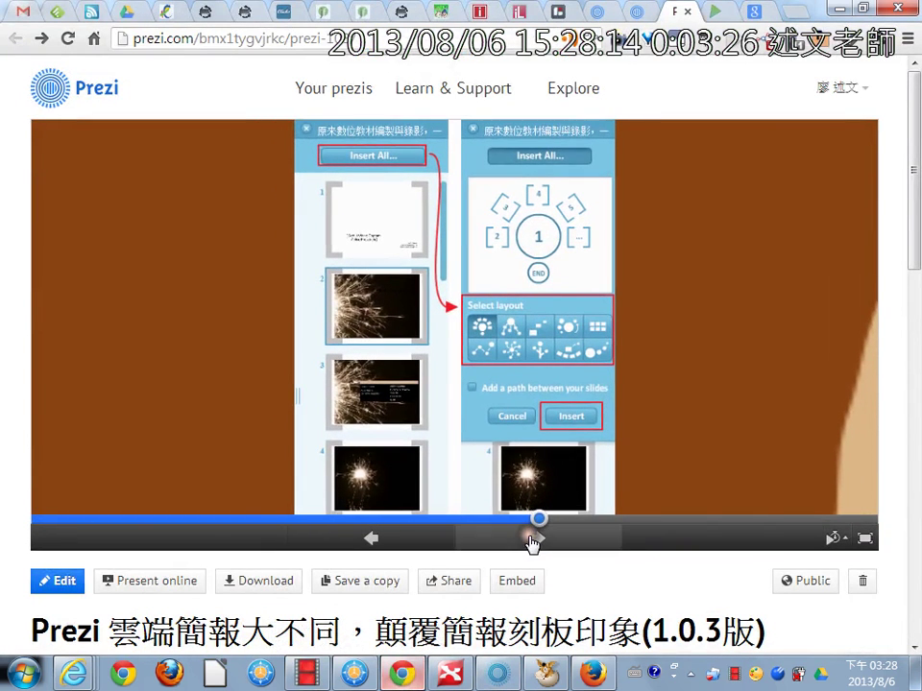
{"action": "left_click", "coordinate": [867, 545]}
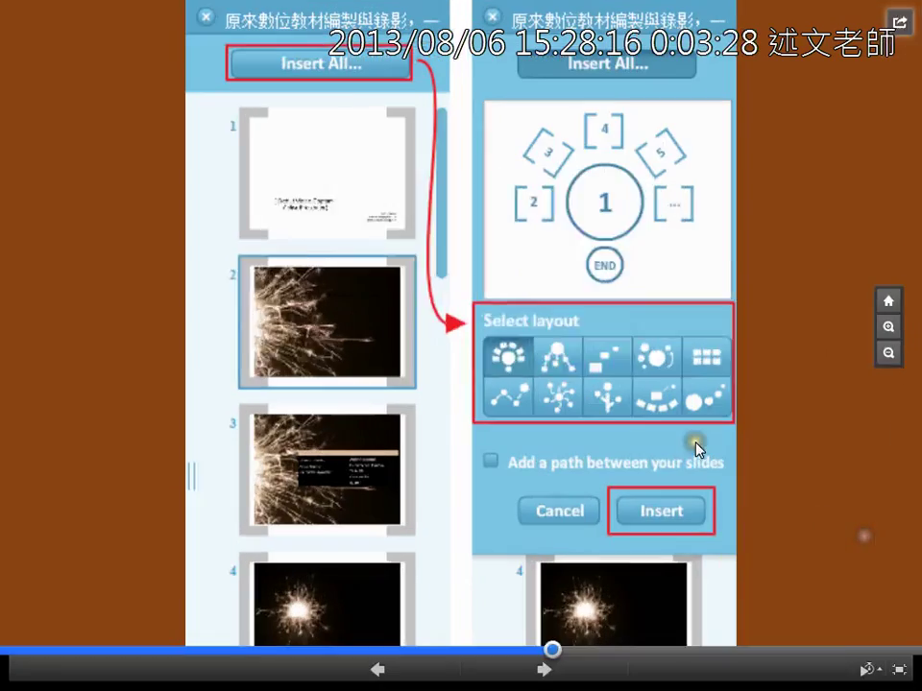
{"action": "left_click", "coordinate": [562, 336]}
{"action": "left_click", "coordinate": [539, 679]}
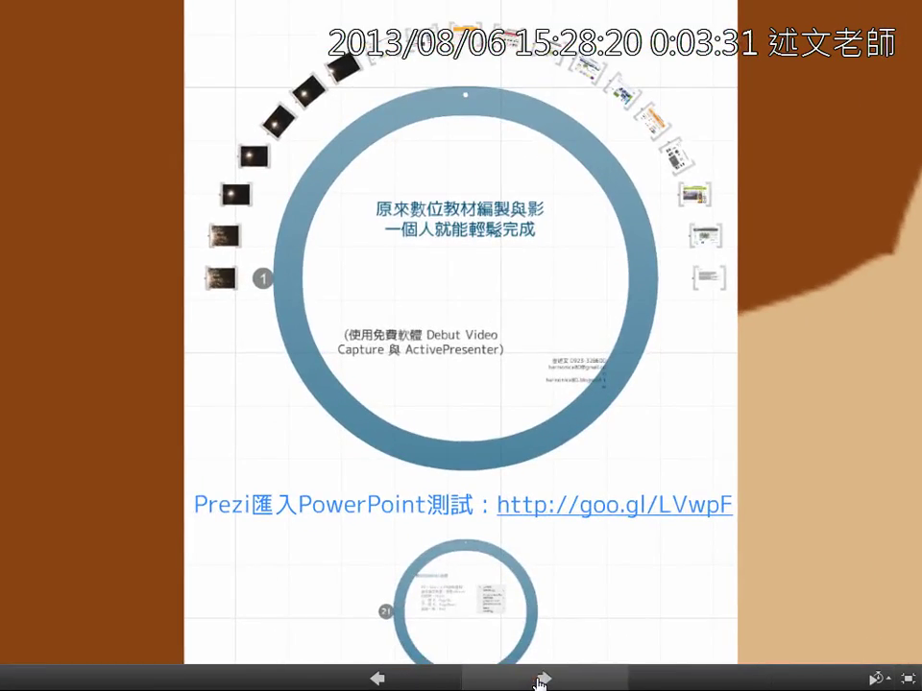
{"action": "left_click", "coordinate": [540, 680]}
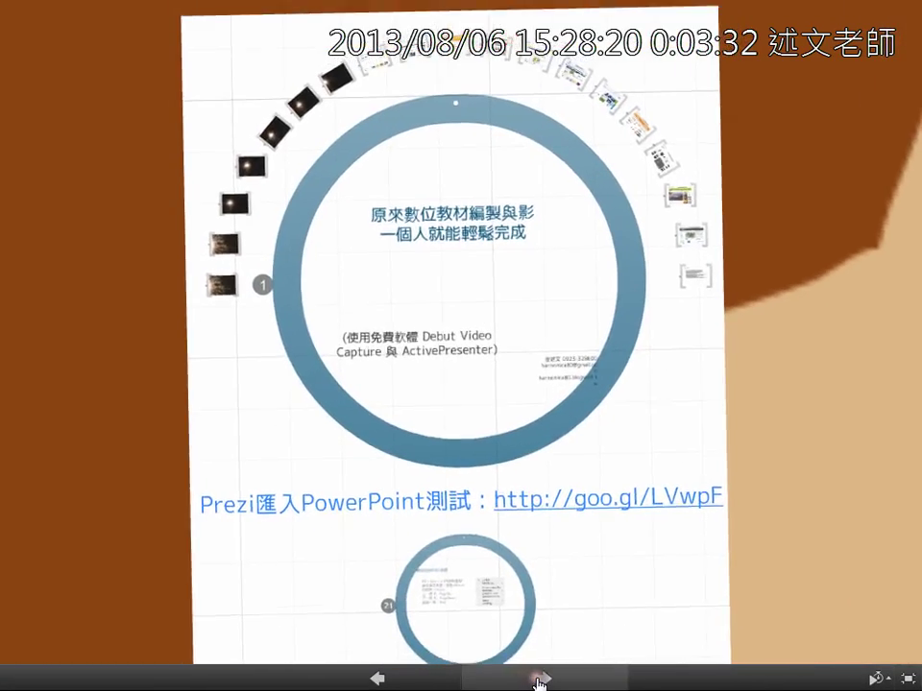